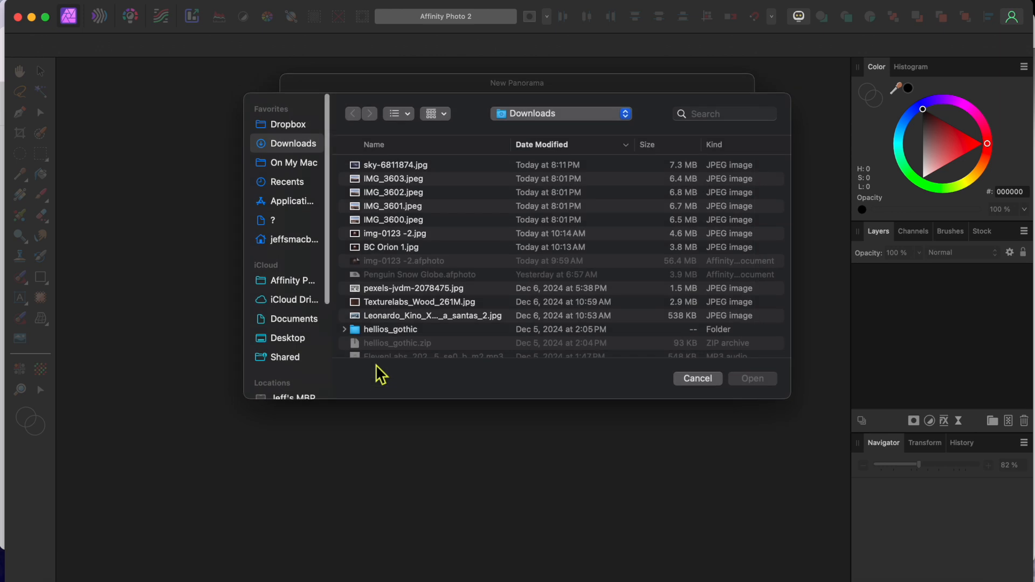
# Add IMG_3600.jpeg through IMG_3603.jpeg to the new panorama, stitch them, and accept the stitched result.
pyautogui.click(400, 179)
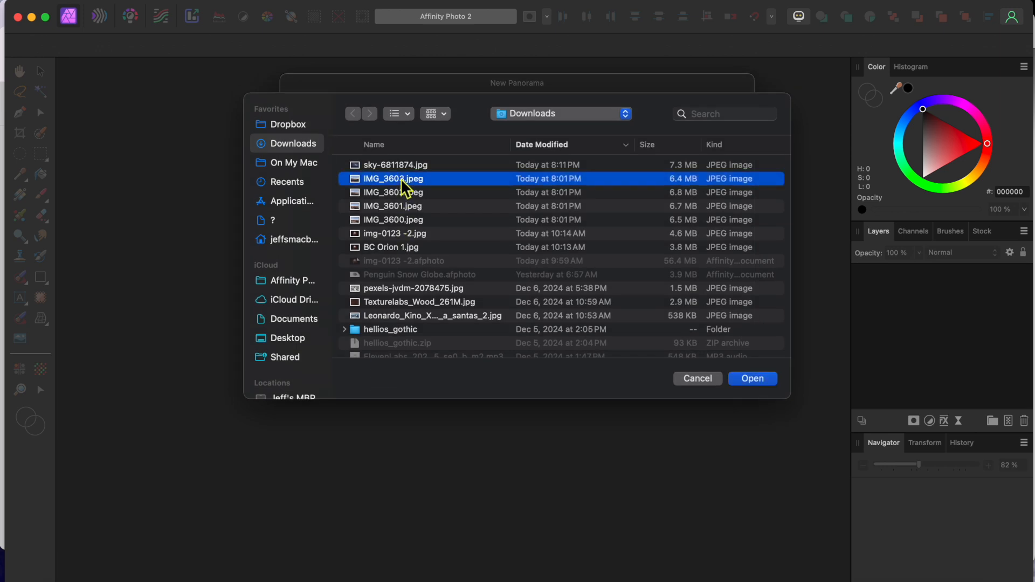
pyautogui.keyDown('shift'); pyautogui.click(399, 221); pyautogui.keyUp('shift')
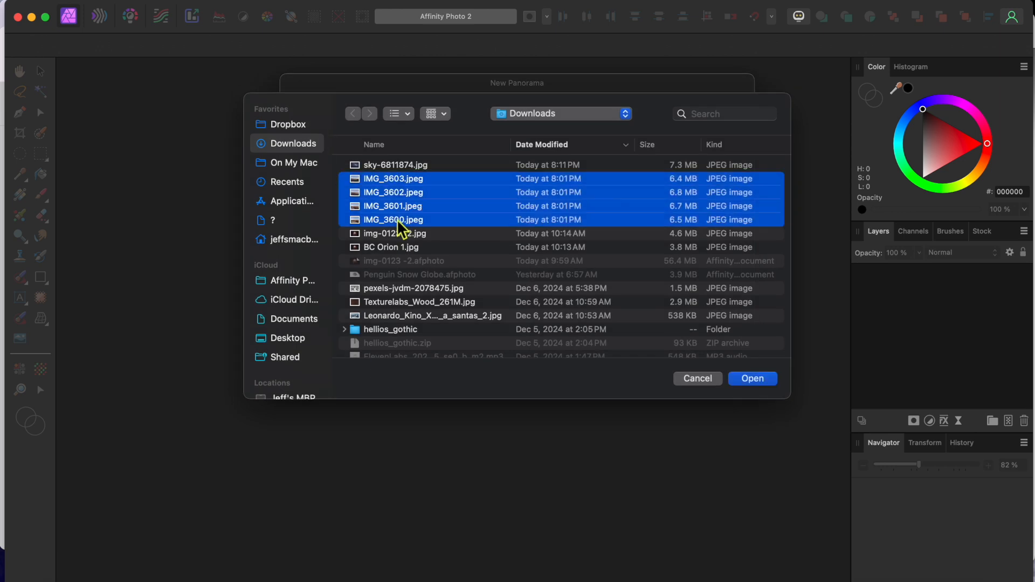
pyautogui.click(760, 383)
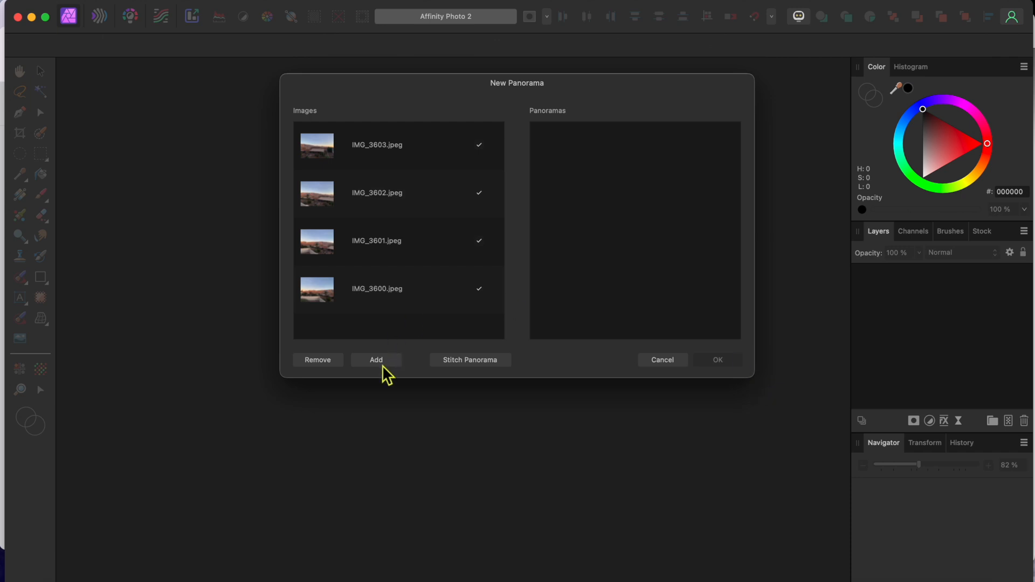
pyautogui.click(474, 360)
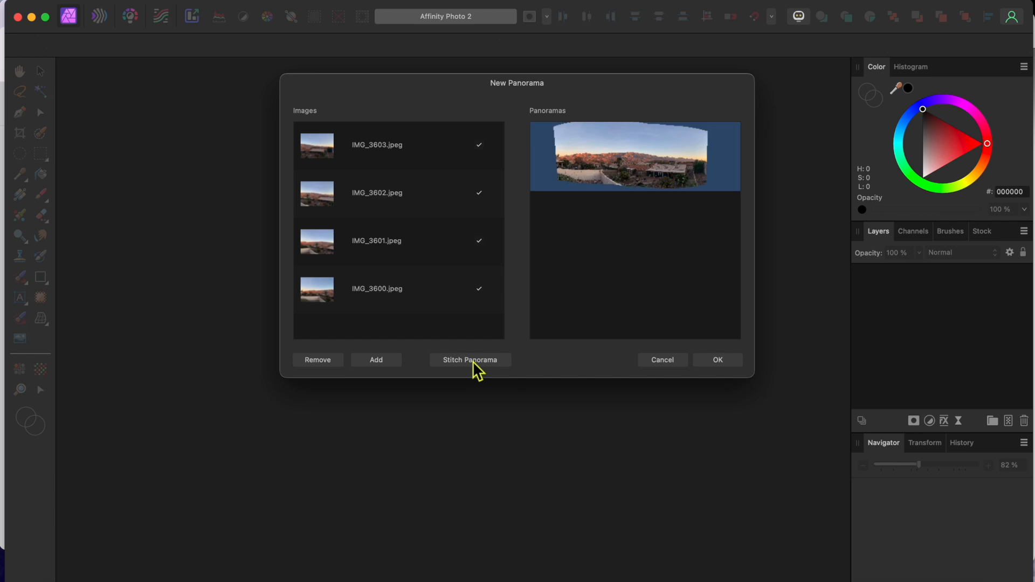
pyautogui.click(720, 360)
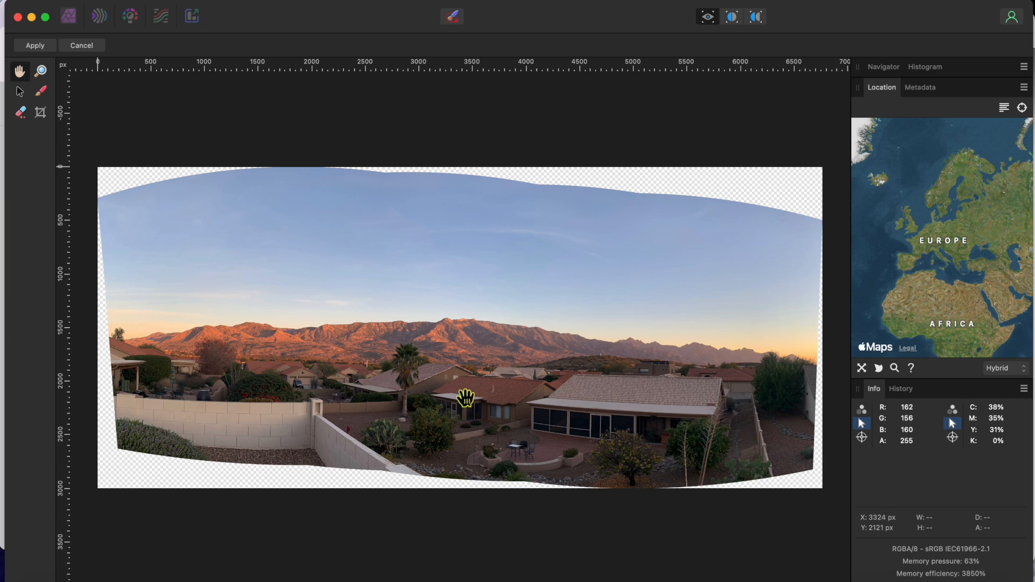
# Crop the panorama to about 3876 × 1133 px around the central mountains and sky, and apply it.
pyautogui.click(41, 113)
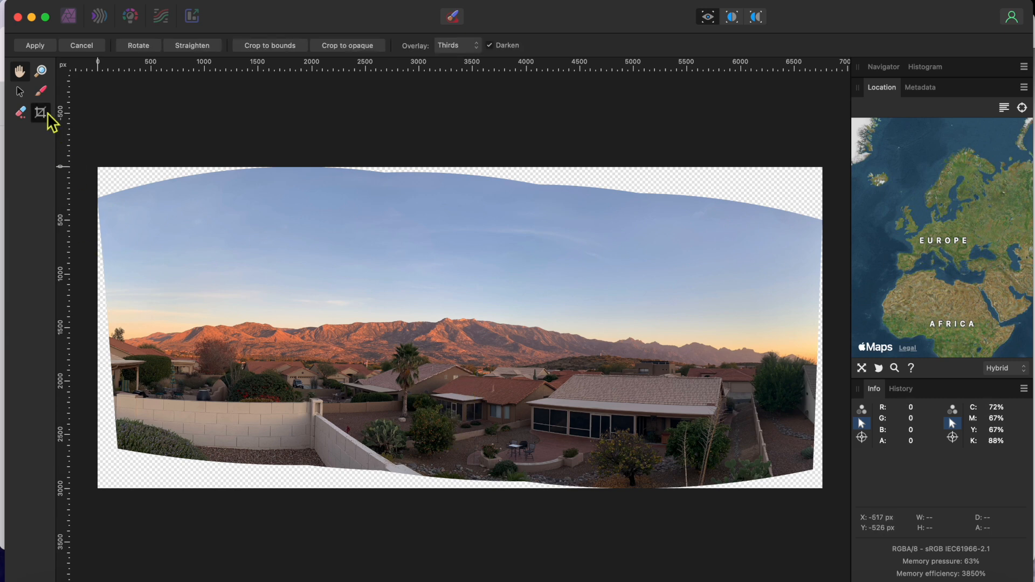
pyautogui.moveTo(98, 167); pyautogui.dragTo(218, 241)
pyautogui.moveTo(828, 498); pyautogui.dragTo(628, 370)
pyautogui.moveTo(517, 333); pyautogui.dragTo(530, 332)
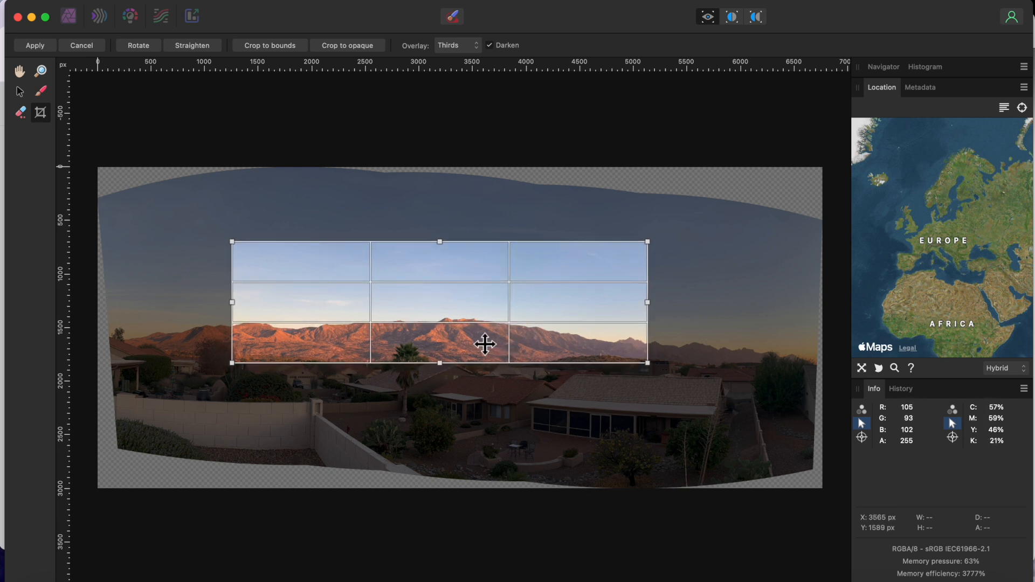
pyautogui.click(36, 46)
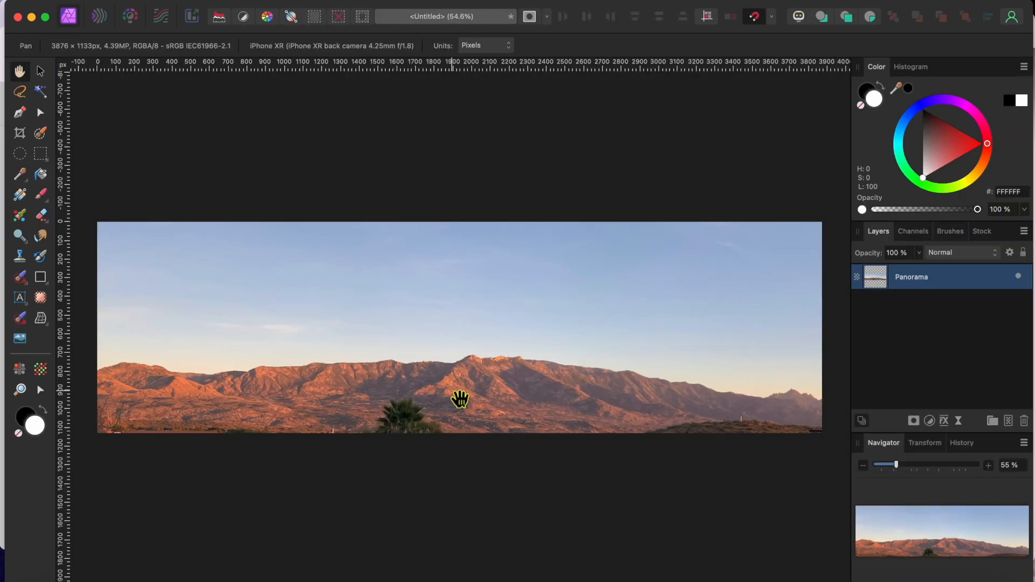
# Patch out the palm tree at the foot of the mountains with clean mountain texture, then clear the selection.
pyautogui.press('s')
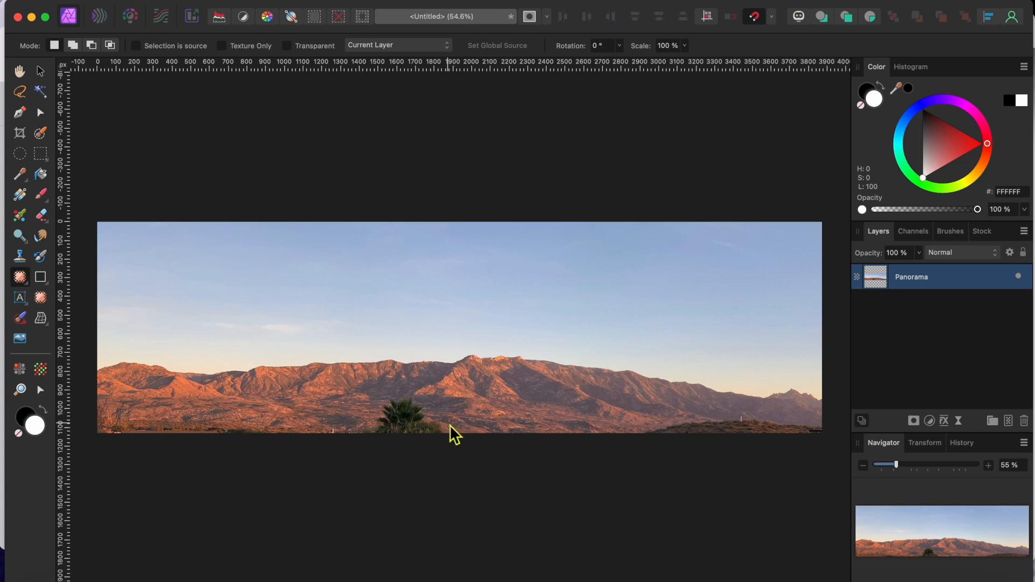
pyautogui.moveTo(436, 415); pyautogui.dragTo(381, 404)
pyautogui.press('Delete')
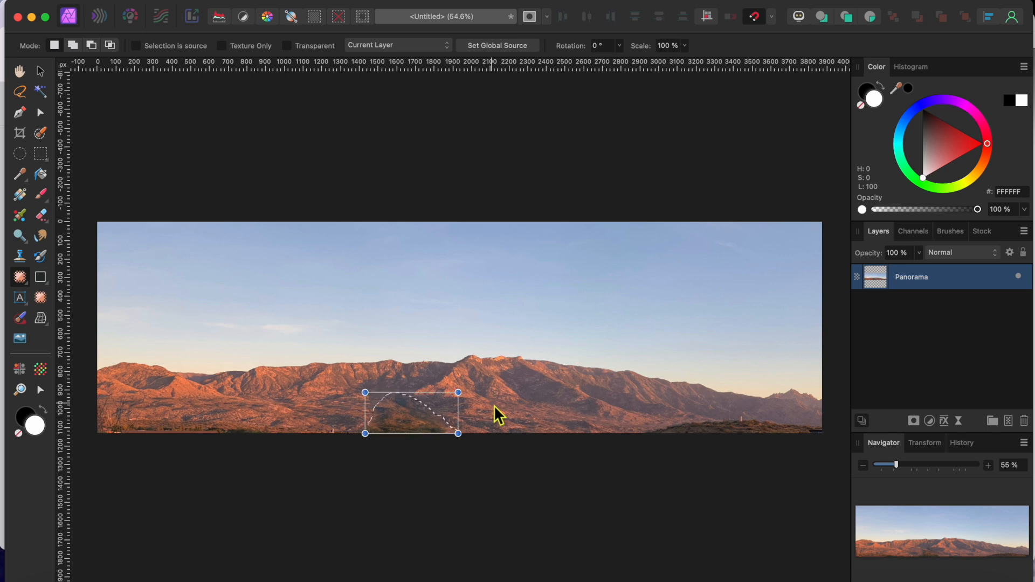
pyautogui.press('super+d')
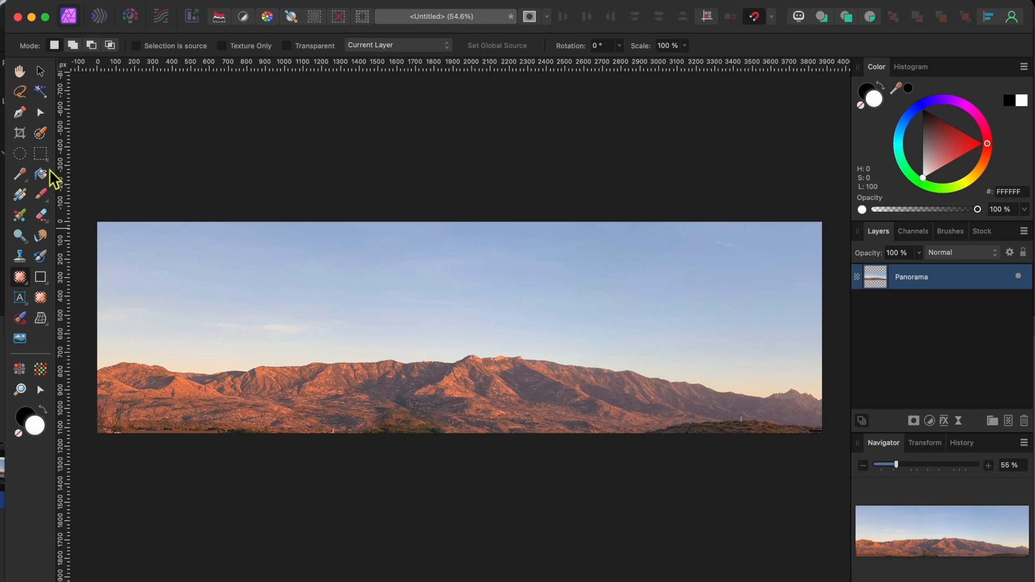
# Select the whole mountain range with the Selection Brush and preview its refinement in black and white.
pyautogui.click(41, 134)
pyautogui.moveTo(134, 397)
pyautogui.mouseDown()
pyautogui.moveTo(121, 421)
pyautogui.moveTo(263, 400)
pyautogui.moveTo(364, 416)
pyautogui.moveTo(423, 411)
pyautogui.moveTo(238, 440)
pyautogui.moveTo(553, 431)
pyautogui.moveTo(460, 393)
pyautogui.moveTo(512, 387)
pyautogui.moveTo(487, 379)
pyautogui.moveTo(510, 376)
pyautogui.moveTo(593, 405)
pyautogui.moveTo(822, 433)
pyautogui.moveTo(627, 441)
pyautogui.mouseUp()
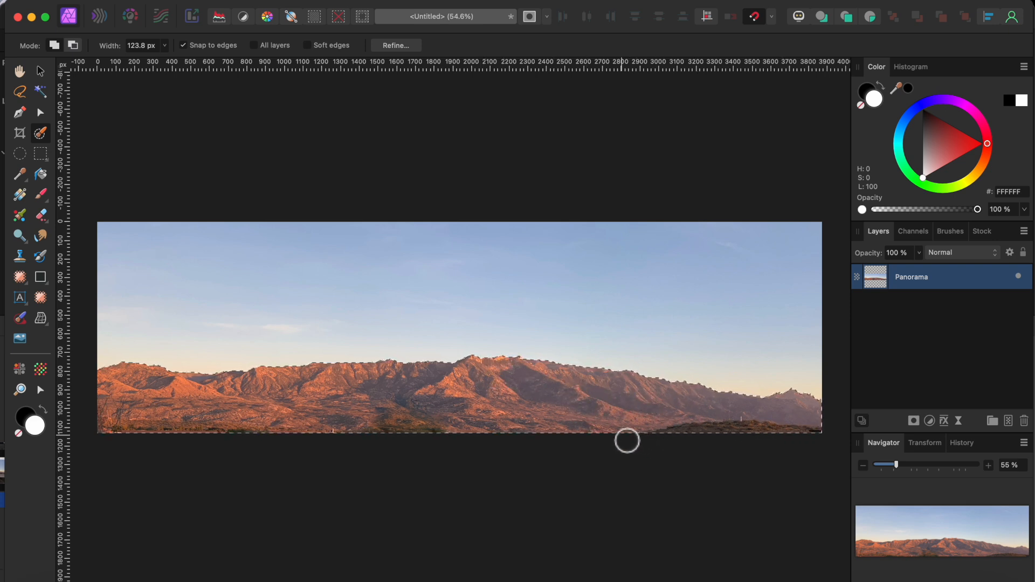
pyautogui.click(395, 45)
pyautogui.click(761, 307)
pyautogui.click(792, 348)
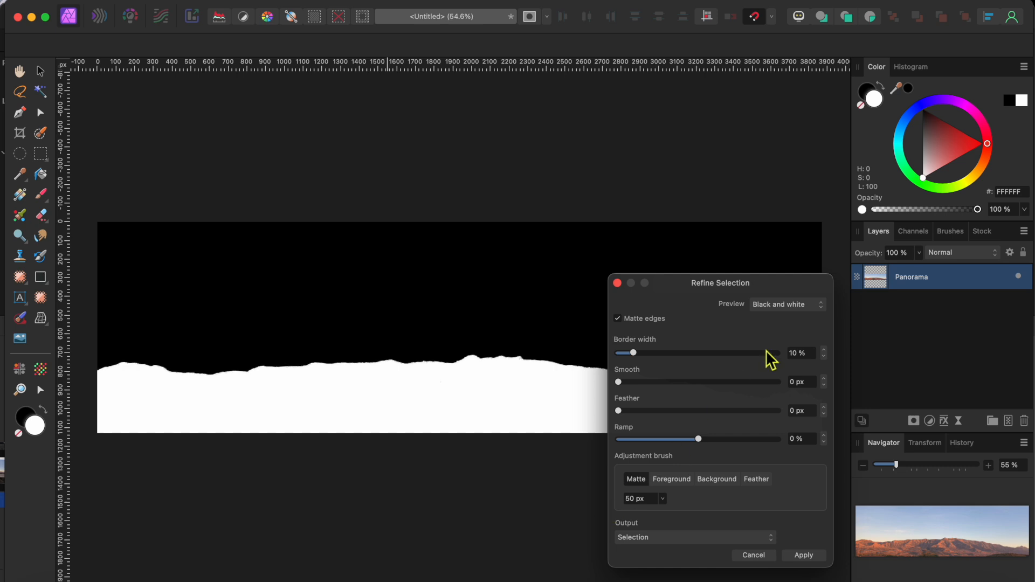
pyautogui.hscroll(5, 440, 465)
pyautogui.scroll(-2, 439, 465)
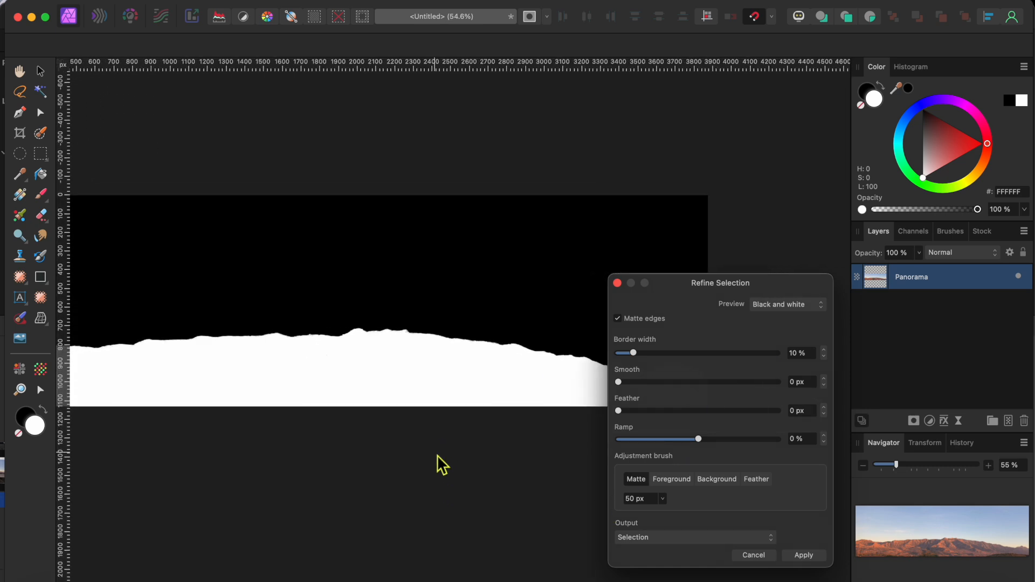
# Preview the refined selection on a white matte and output it as a new layer with mask.
pyautogui.click(809, 304)
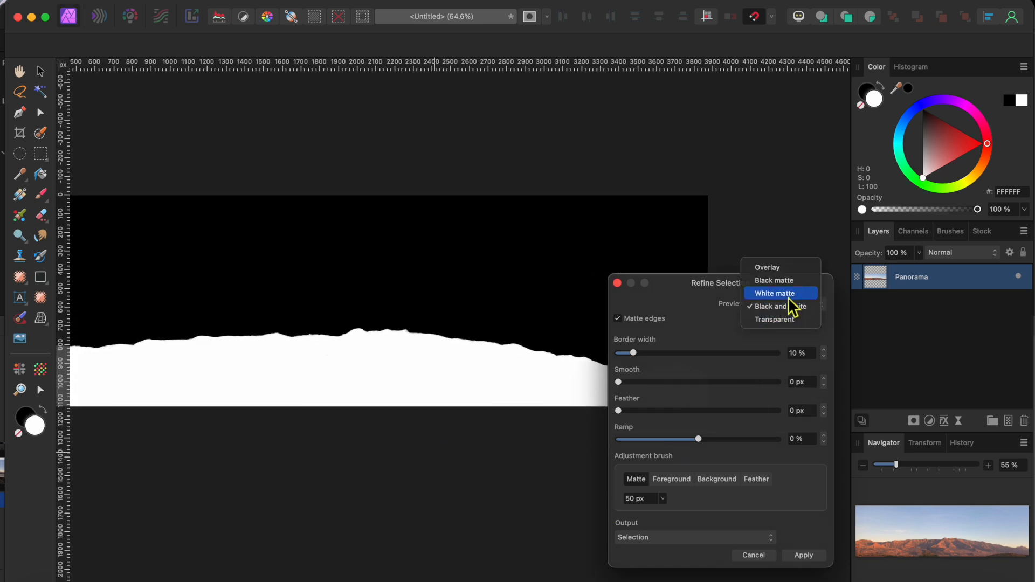
pyautogui.click(789, 298)
pyautogui.hscroll(-7, 405, 501)
pyautogui.scroll(-2, 404, 501)
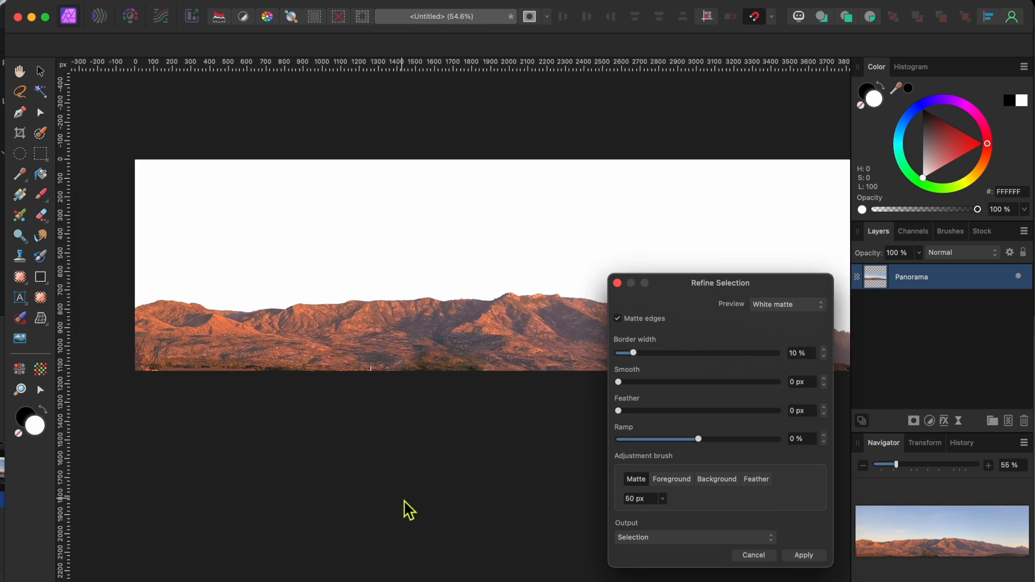
pyautogui.scroll(2, 404, 502)
pyautogui.hscroll(2, 404, 502)
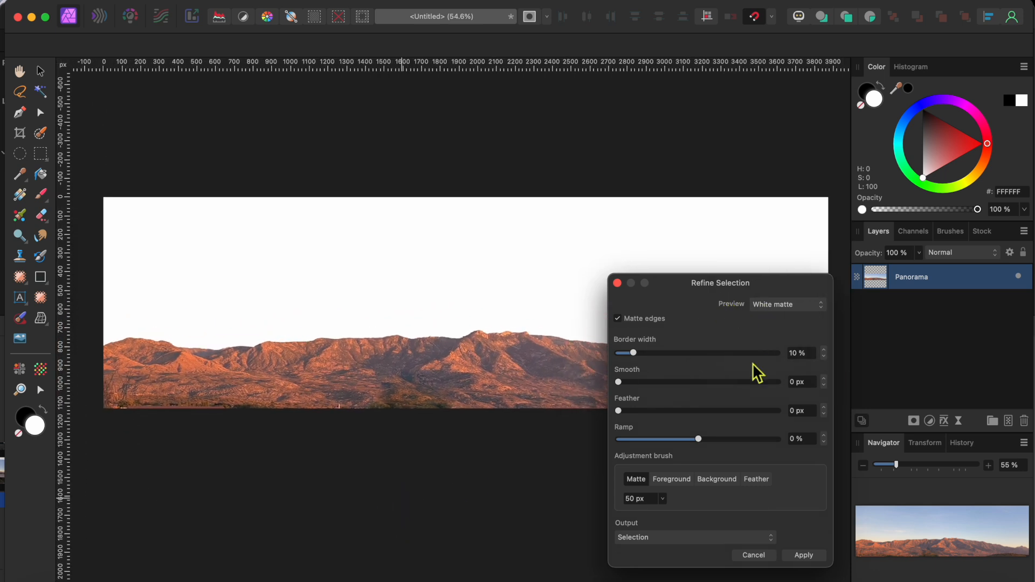
pyautogui.click(651, 538)
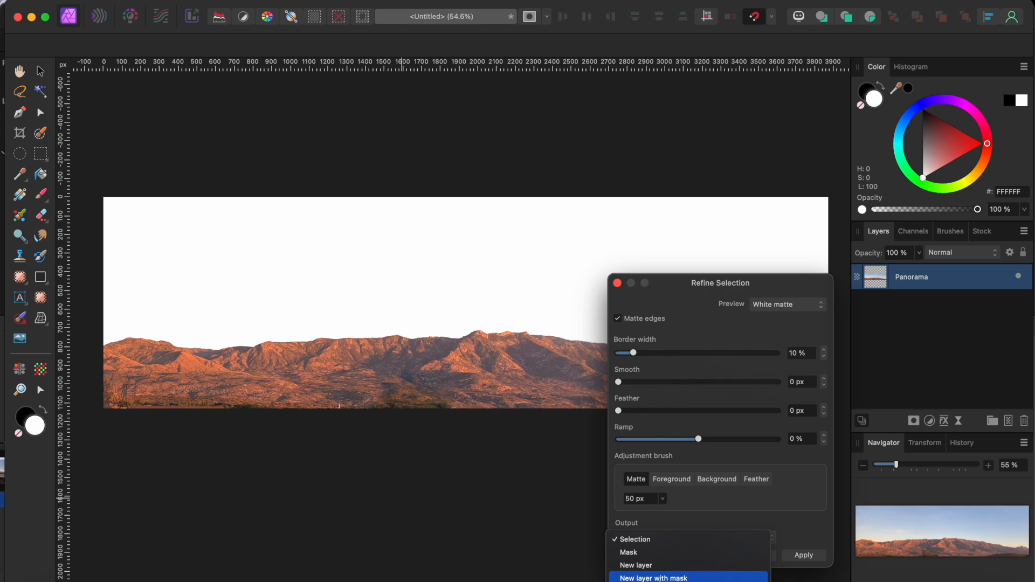
pyautogui.click(658, 578)
pyautogui.click(812, 554)
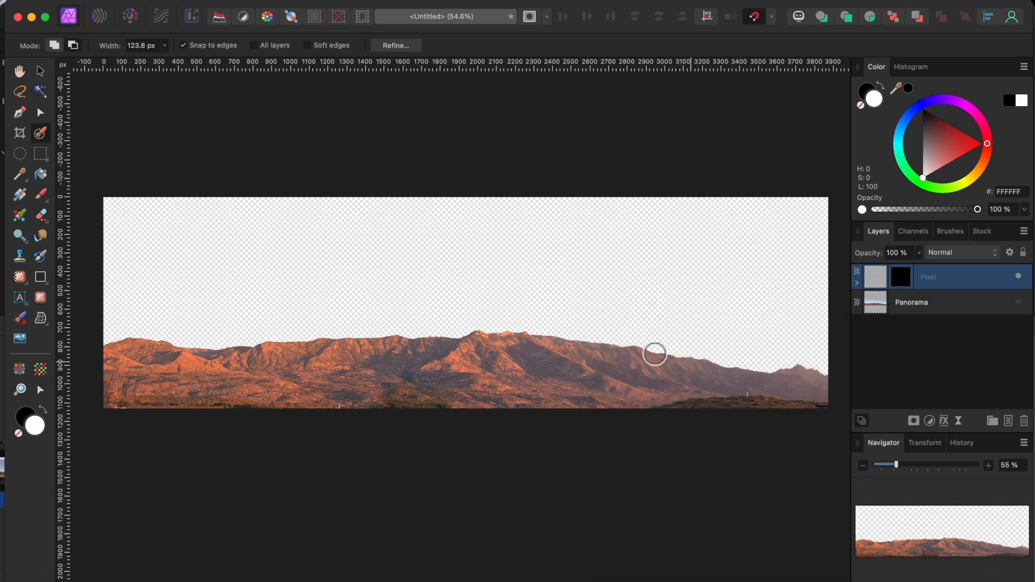
# Show the Panorama layer and cover the canvas directly above it with a rectangle filled dark blue (004392).
pyautogui.click(1018, 302)
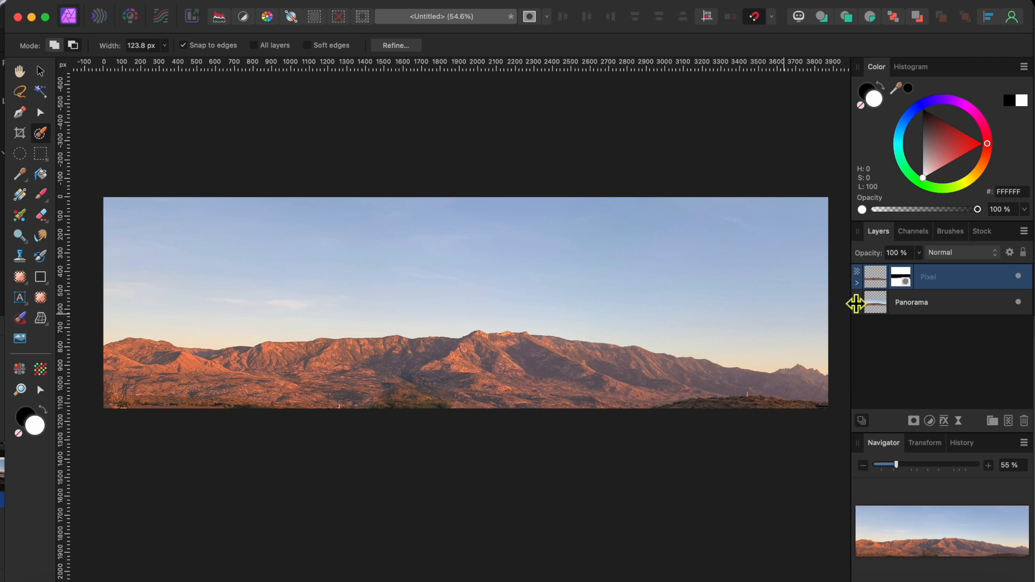
pyautogui.click(927, 304)
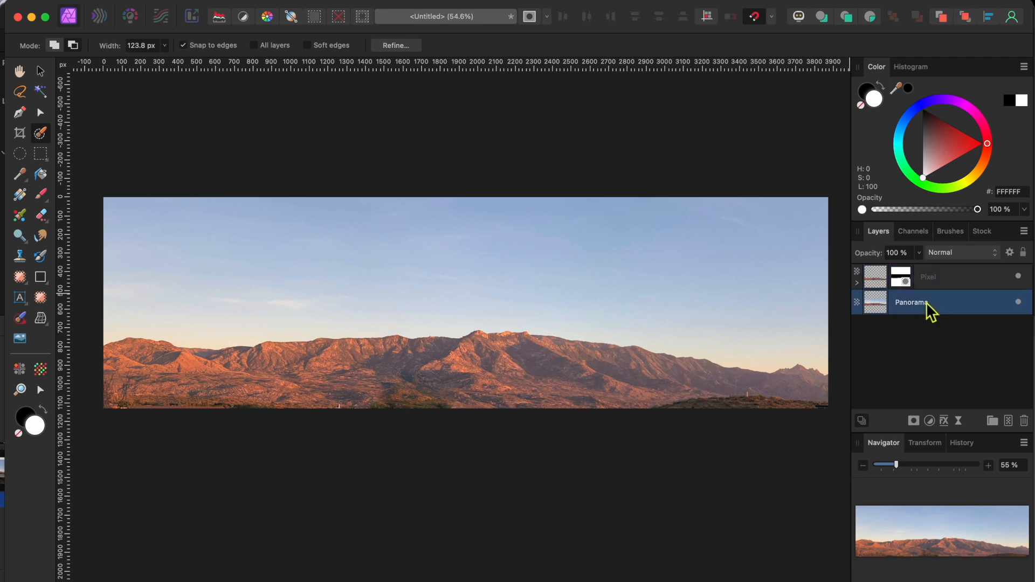
pyautogui.click(43, 281)
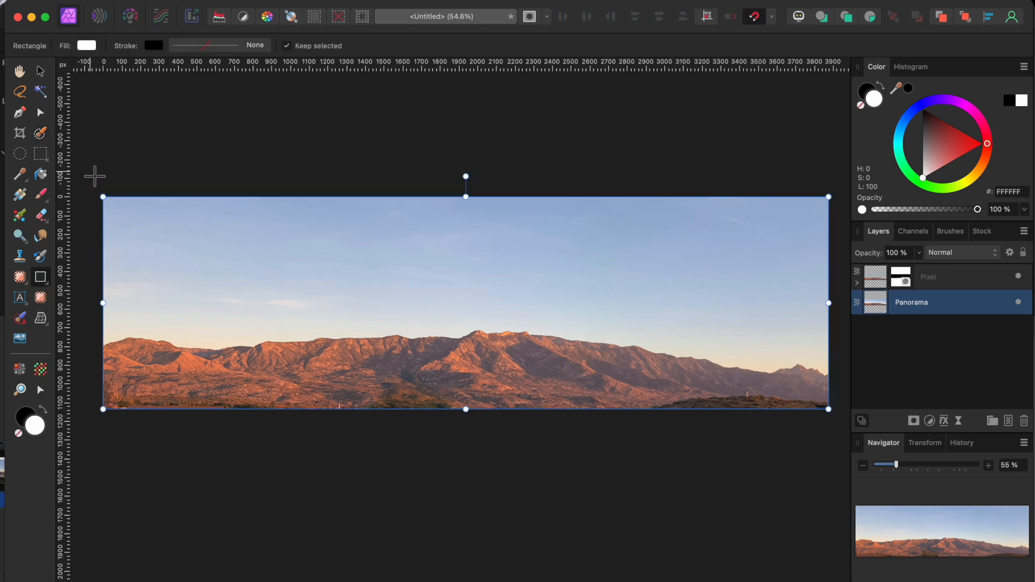
pyautogui.moveTo(95, 178); pyautogui.dragTo(837, 428)
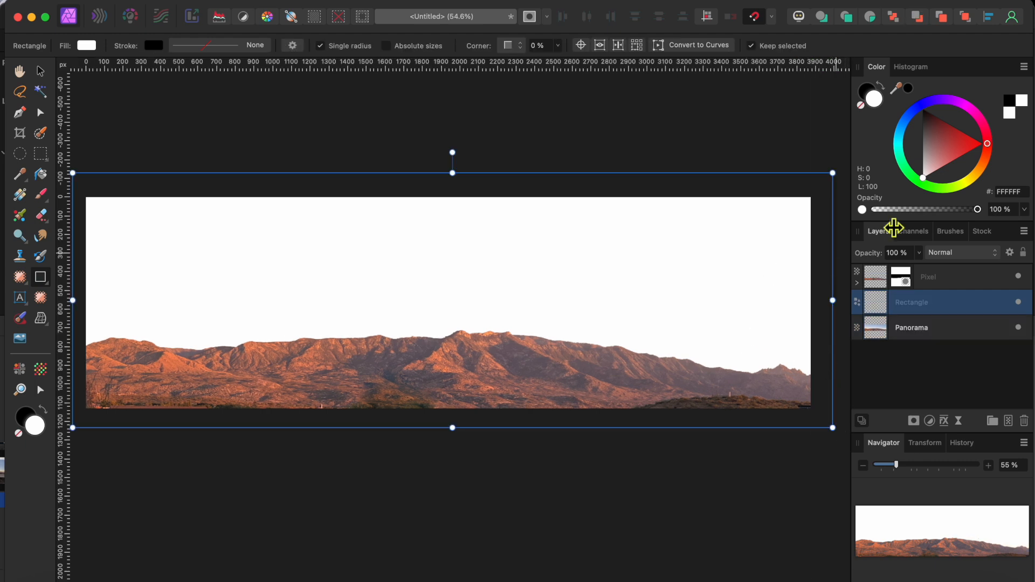
pyautogui.click(910, 128)
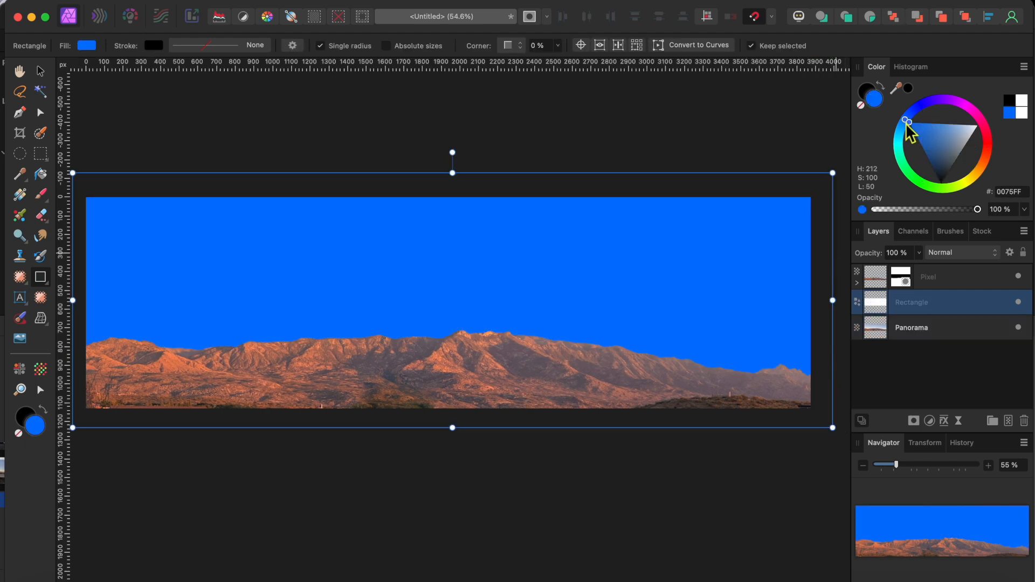
pyautogui.moveTo(916, 137); pyautogui.dragTo(917, 157)
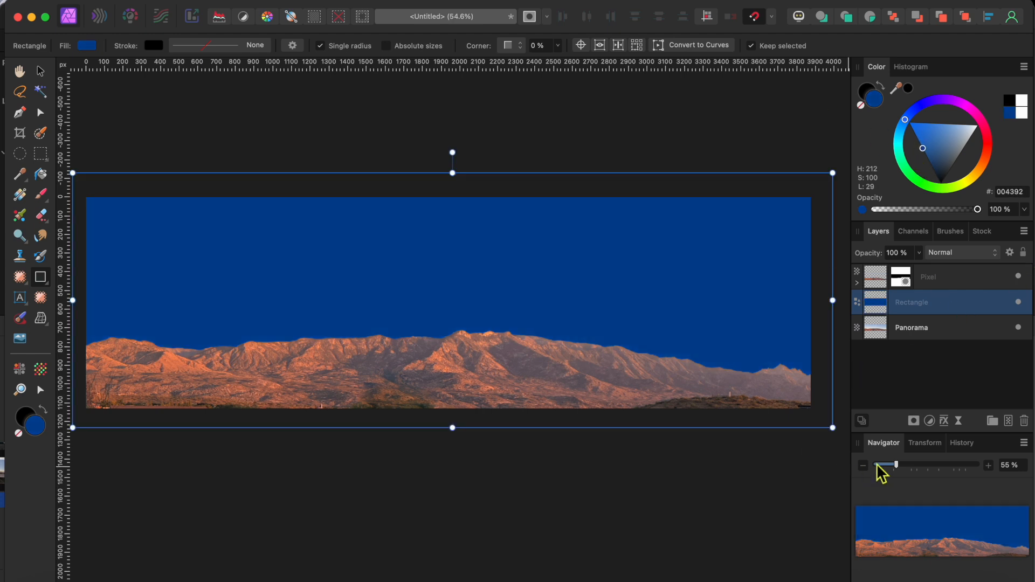
# Mask the blue rectangle and fade it with a linear gradient from the sky's top edge down to the ridge line.
pyautogui.click(914, 421)
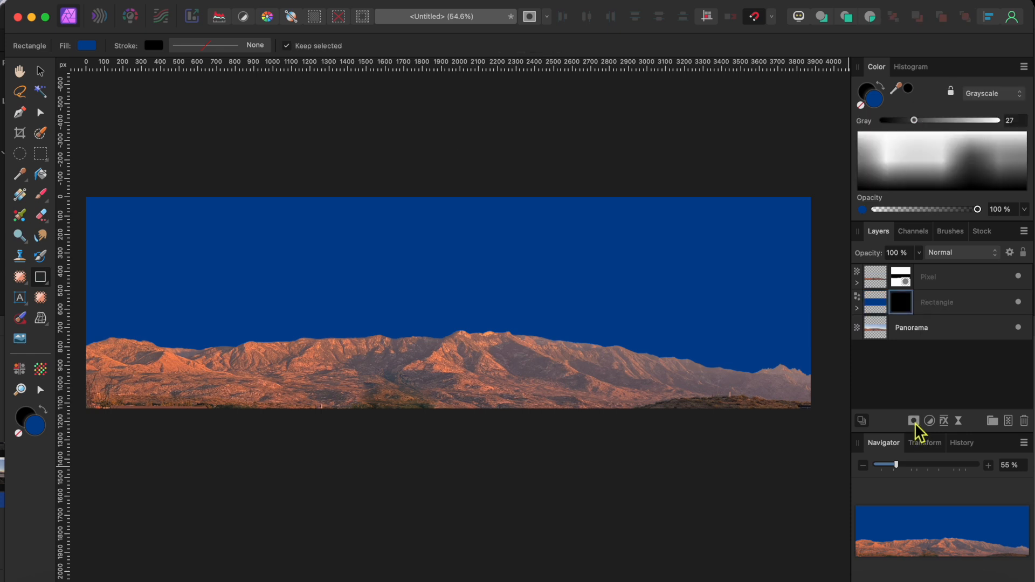
pyautogui.press('super+i')
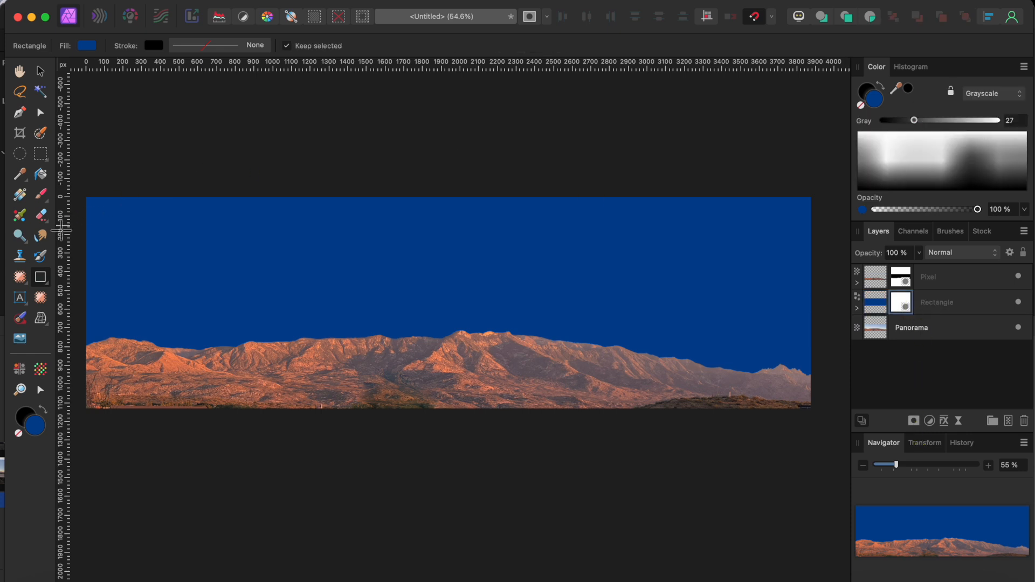
pyautogui.click(19, 199)
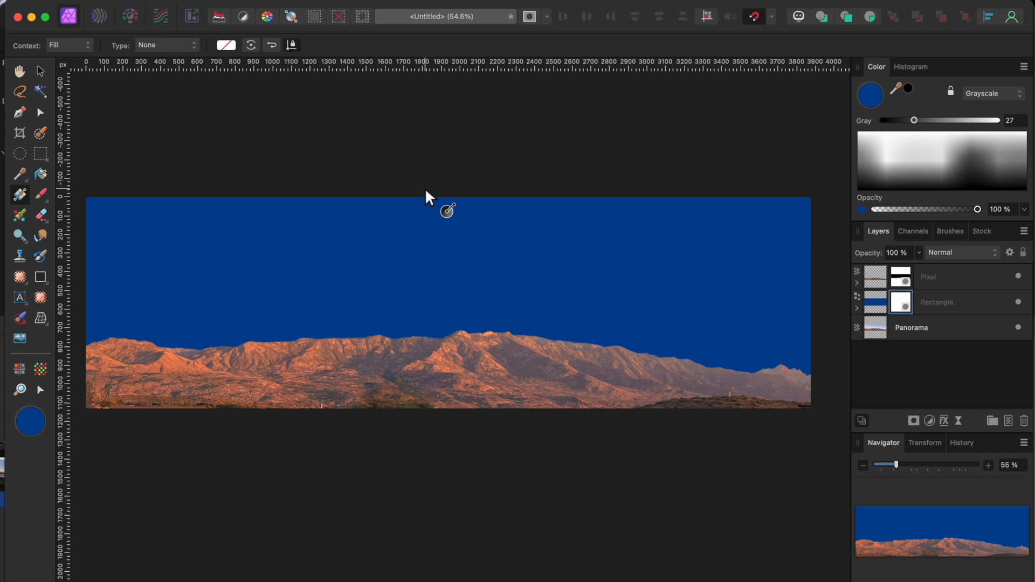
pyautogui.moveTo(427, 197); pyautogui.dragTo(428, 331)
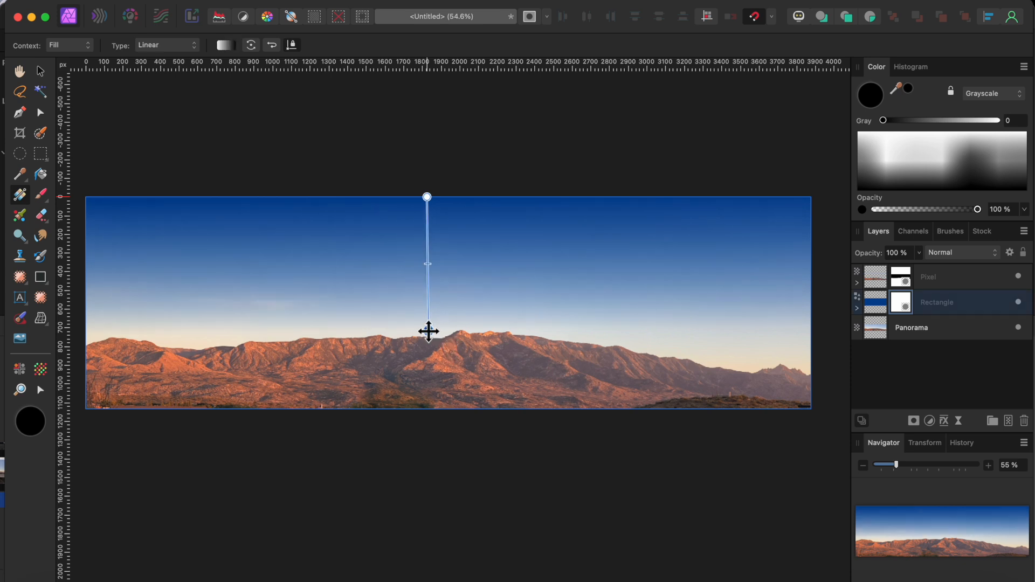
# Darken the blue rectangle's fill slightly to 004290.
pyautogui.click(885, 302)
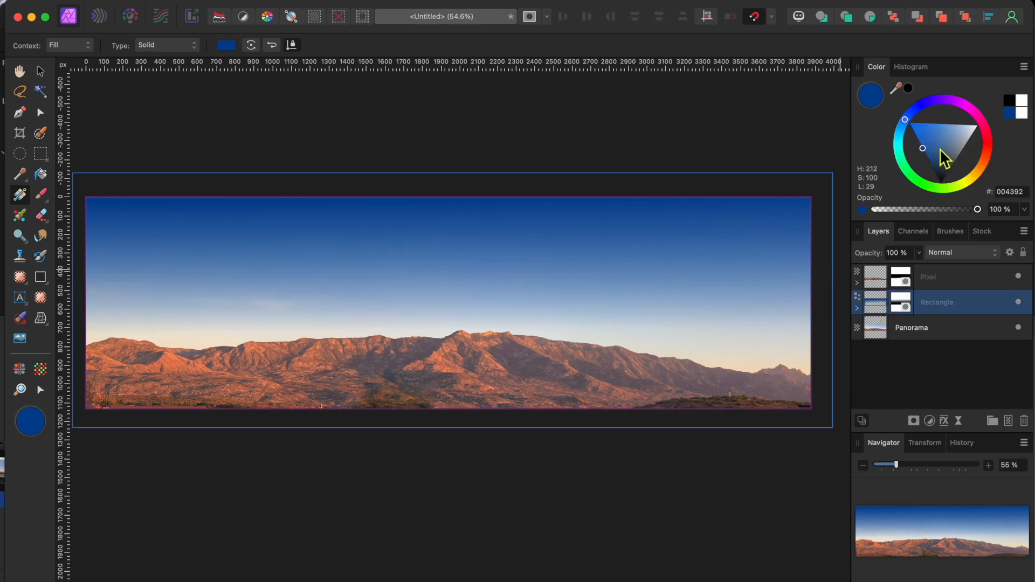
pyautogui.click(925, 151)
pyautogui.moveTo(924, 151); pyautogui.dragTo(927, 156)
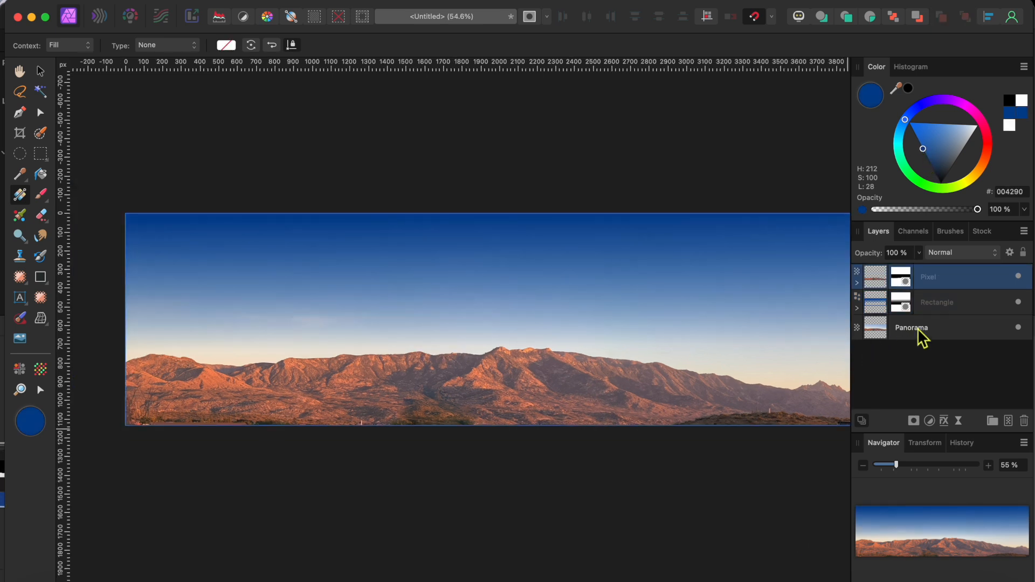
# Add a Curves adjustment directly above the Panorama layer.
pyautogui.click(924, 337)
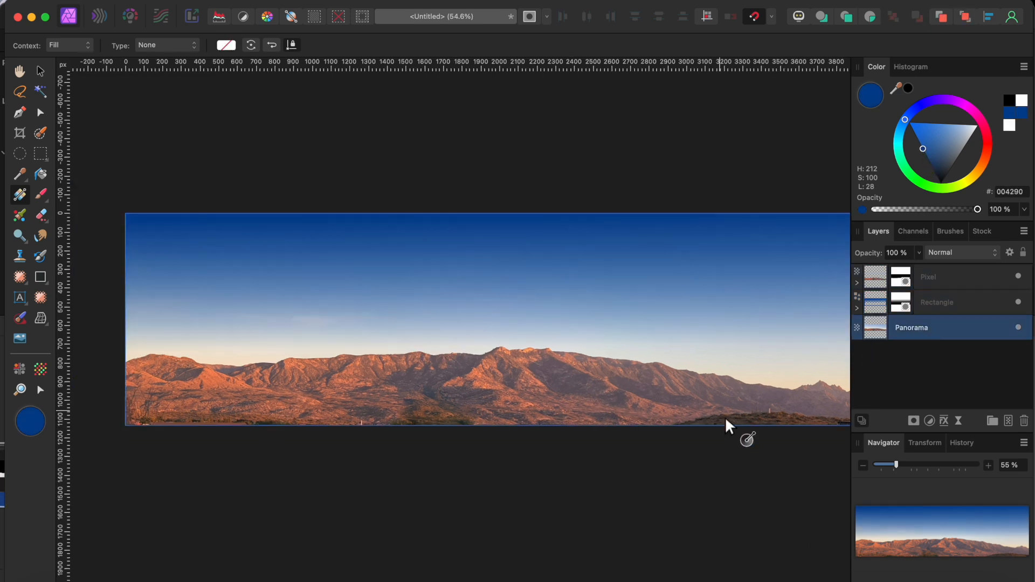
pyautogui.click(930, 423)
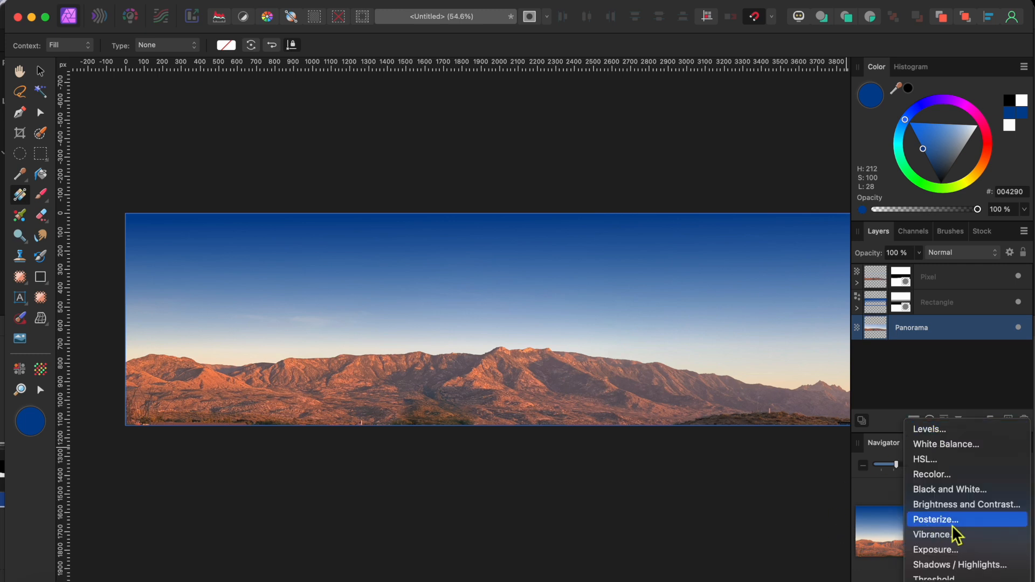
pyautogui.scroll(-2, 967, 552)
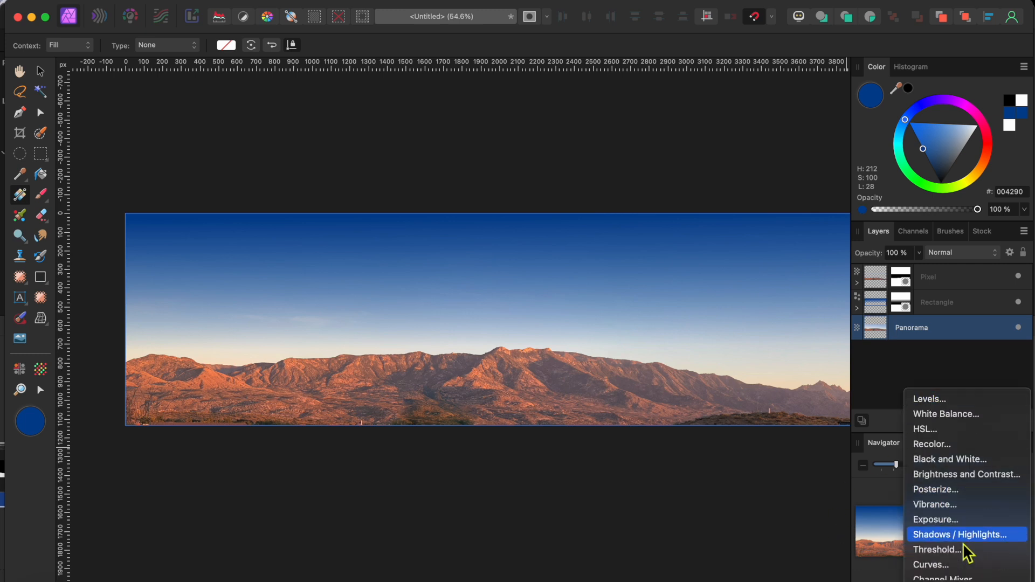
pyautogui.click(946, 566)
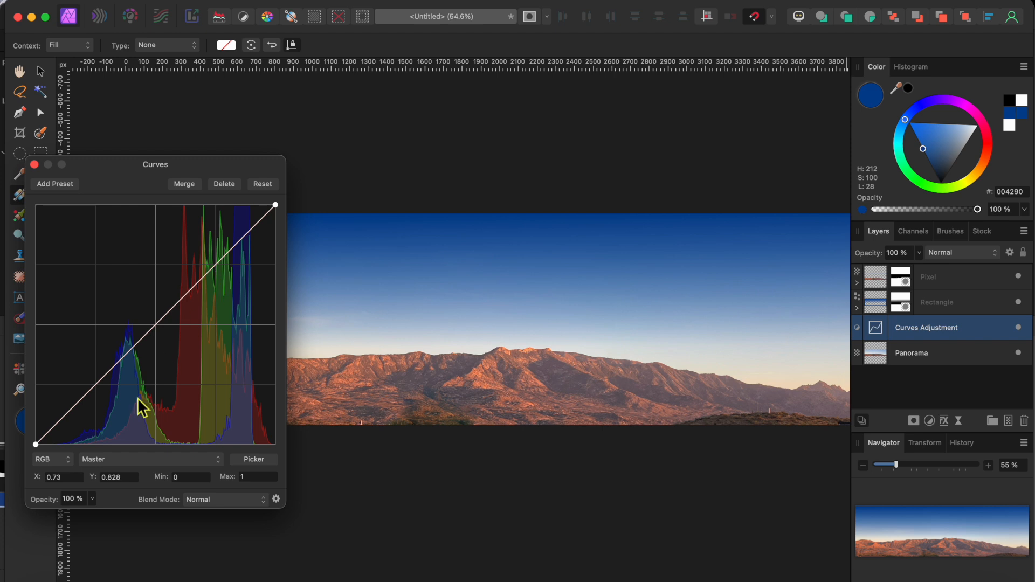
# Anchor the Curves adjustment's red channel near its midpoint and raise an upper point to about X 0.747, Y 0.901.
pyautogui.click(138, 461)
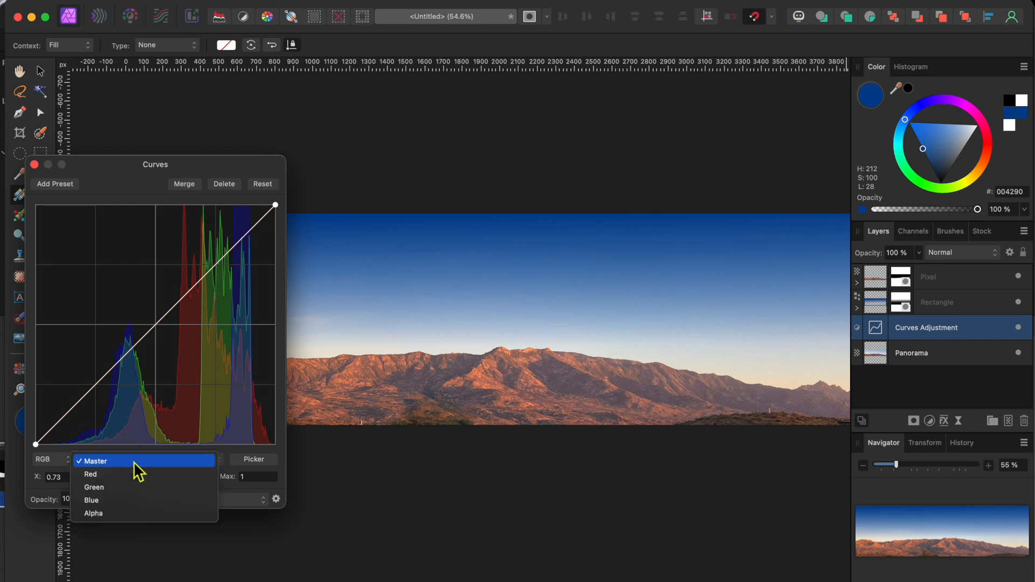
pyautogui.click(100, 477)
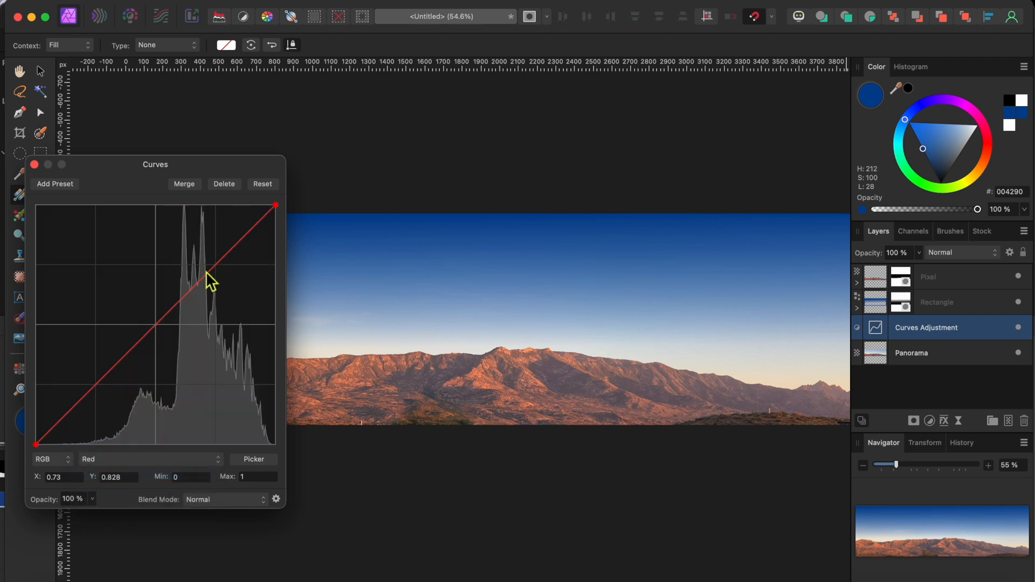
pyautogui.click(158, 324)
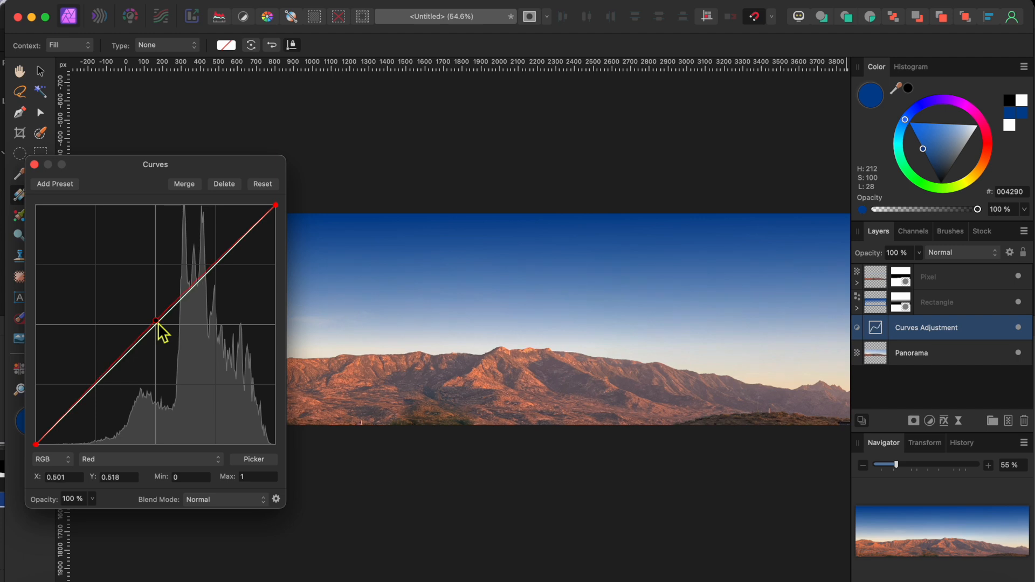
pyautogui.moveTo(217, 264); pyautogui.dragTo(221, 238)
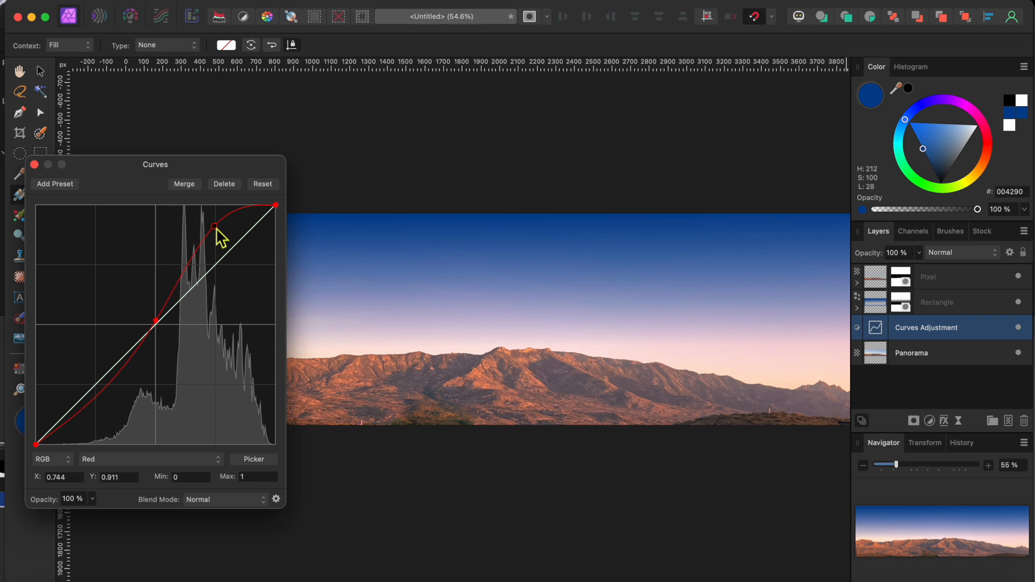
pyautogui.moveTo(217, 228); pyautogui.dragTo(217, 231)
# Nest the Curves adjustment inside the masked Pixel layer and lower the upper red curve point to about X 0.733, Y 0.826.
pyautogui.moveTo(961, 328); pyautogui.dragTo(966, 276)
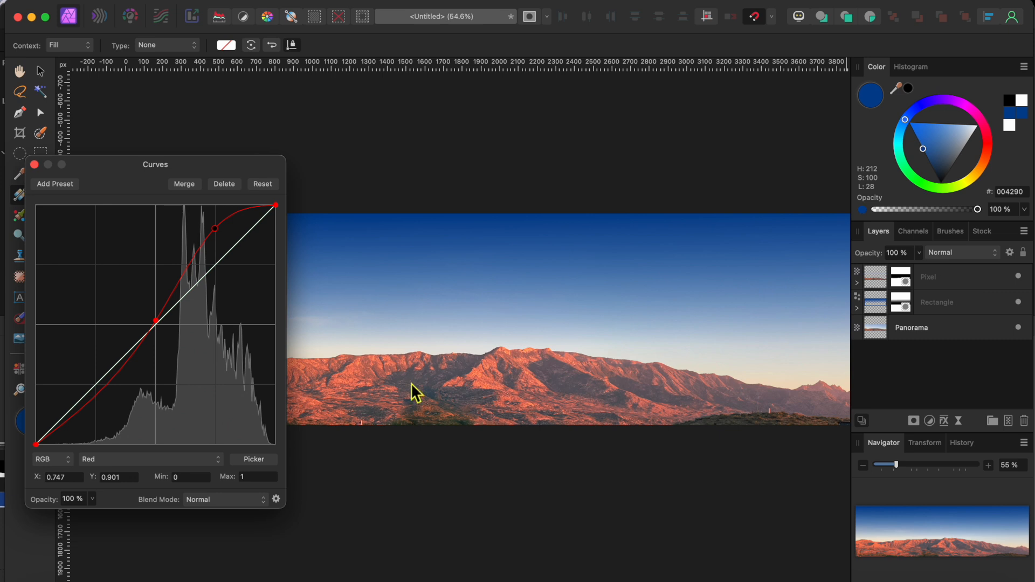
pyautogui.moveTo(216, 228); pyautogui.dragTo(214, 233)
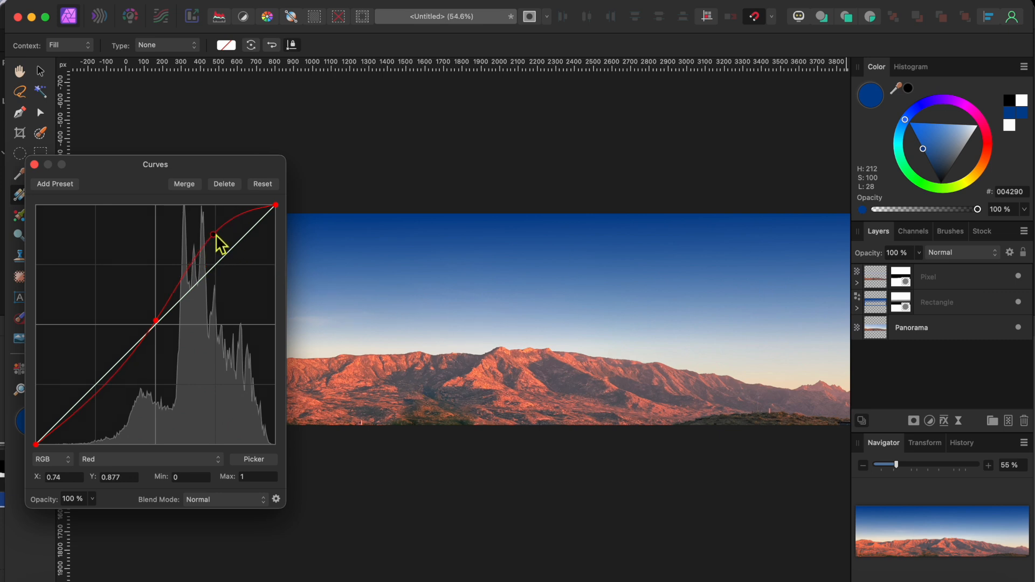
pyautogui.moveTo(214, 237); pyautogui.dragTo(213, 247)
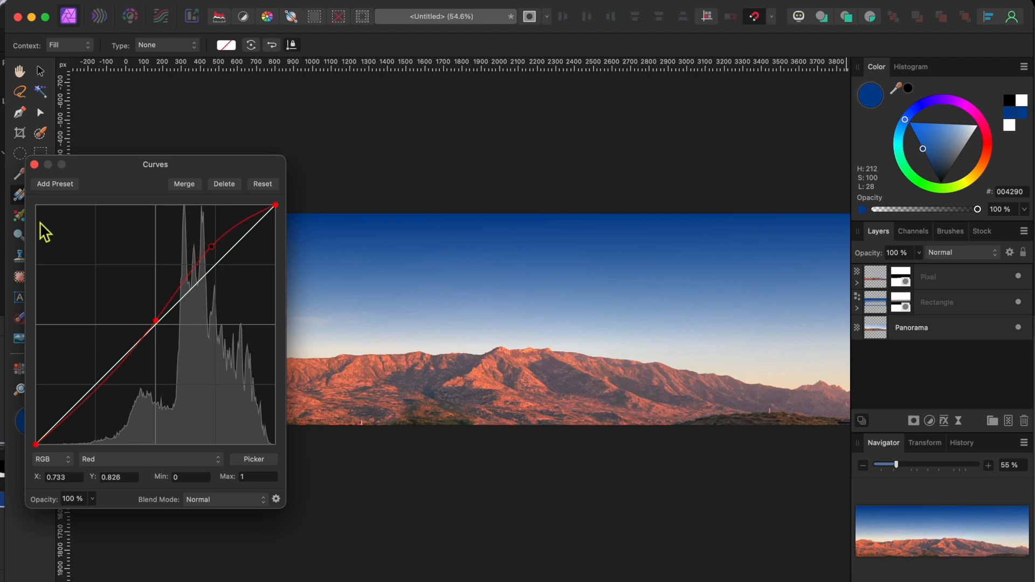
pyautogui.click(34, 164)
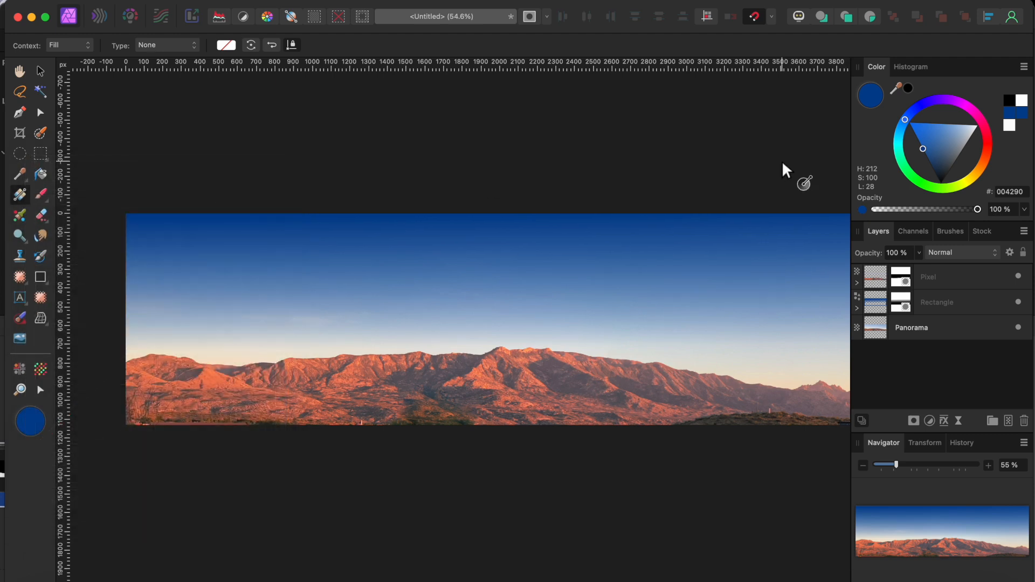
# Add a Brightness / Contrast adjustment at the top of the layer stack and set its brightness to -20%.
pyautogui.click(930, 421)
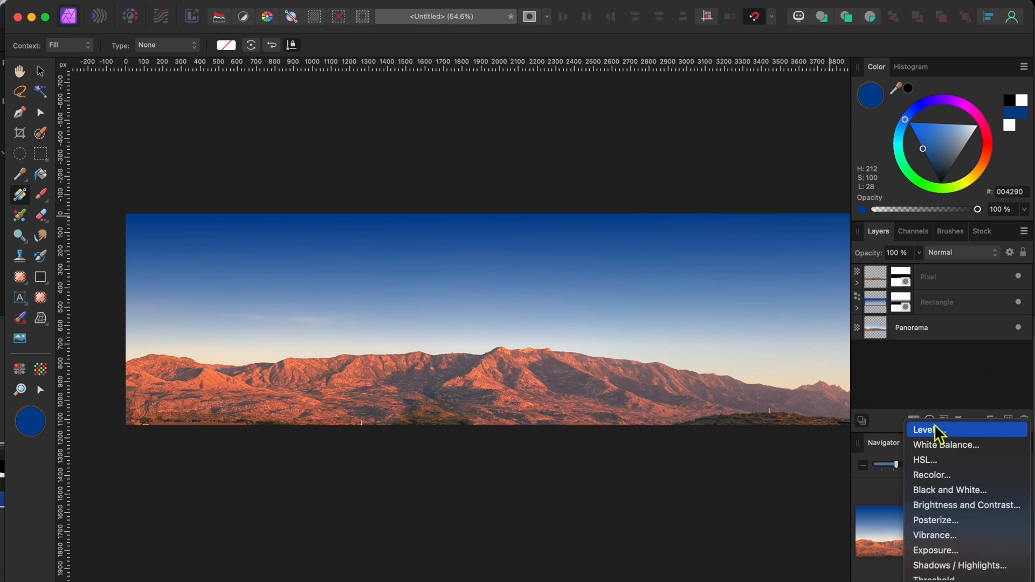
pyautogui.click(957, 505)
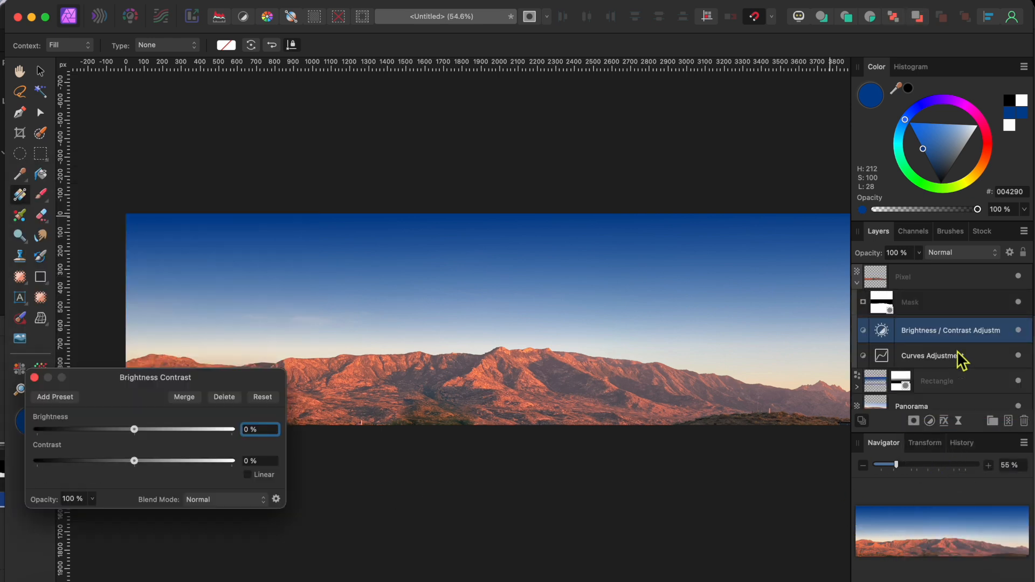
pyautogui.moveTo(961, 332); pyautogui.dragTo(935, 267)
pyautogui.moveTo(134, 430); pyautogui.dragTo(124, 430)
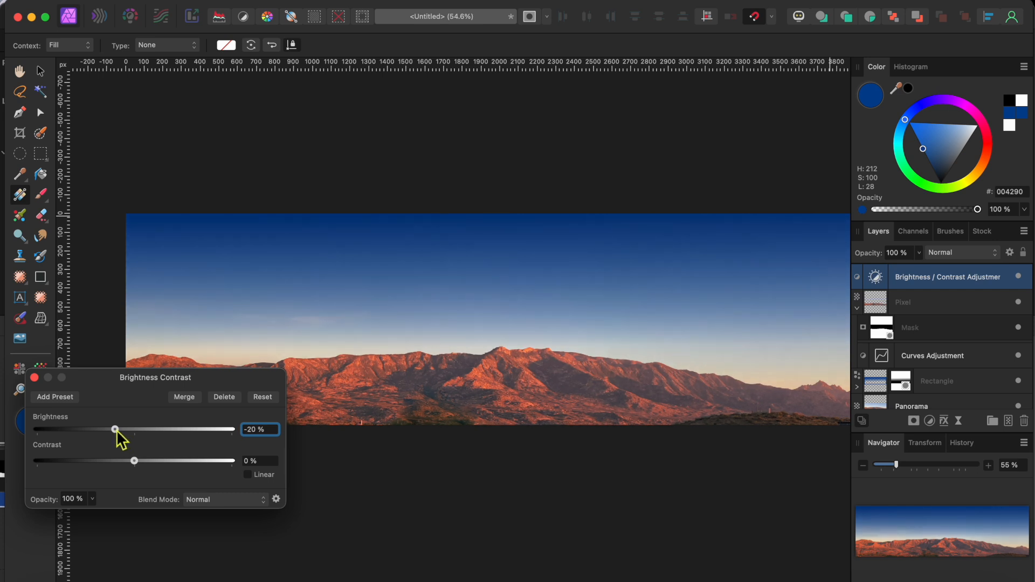
pyautogui.click(34, 377)
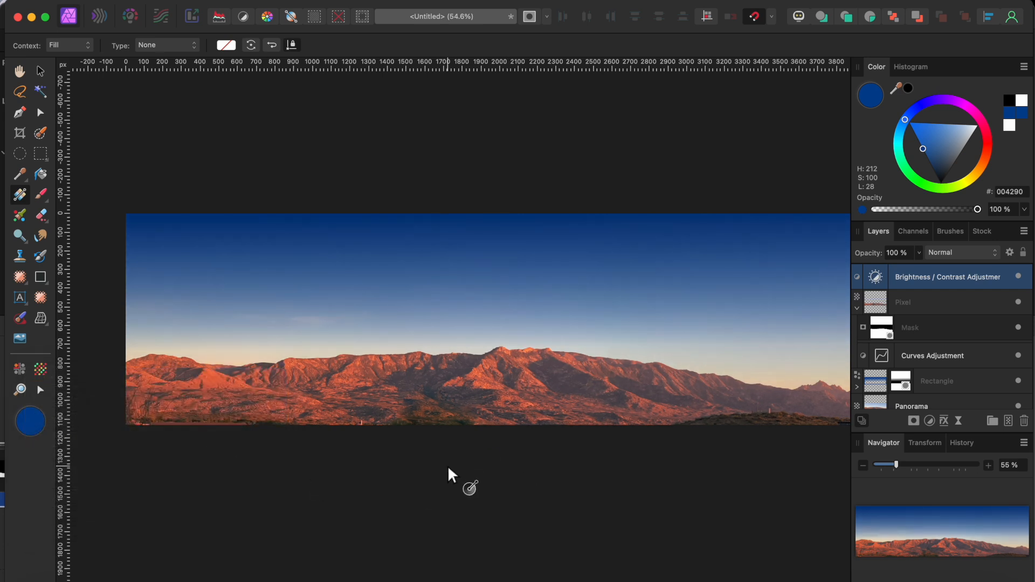